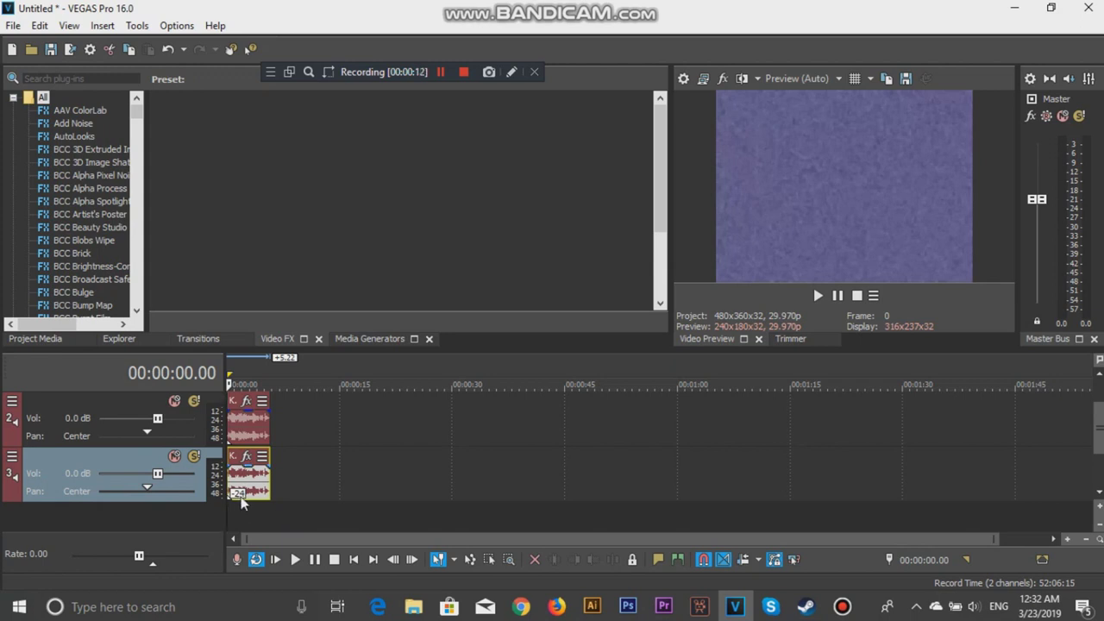
# - Set the Track Compressor input gain on audio track 3 to 20 dB and play back the project
pyautogui.click(12, 455)
pyautogui.click(55, 355)
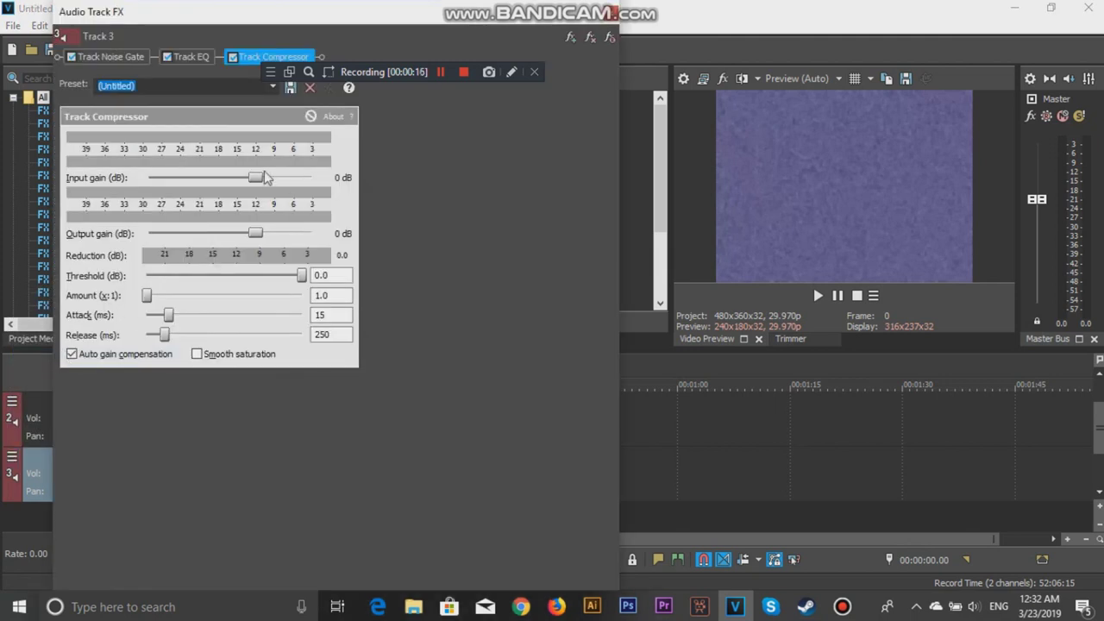
pyautogui.moveTo(258, 178); pyautogui.dragTo(304, 198)
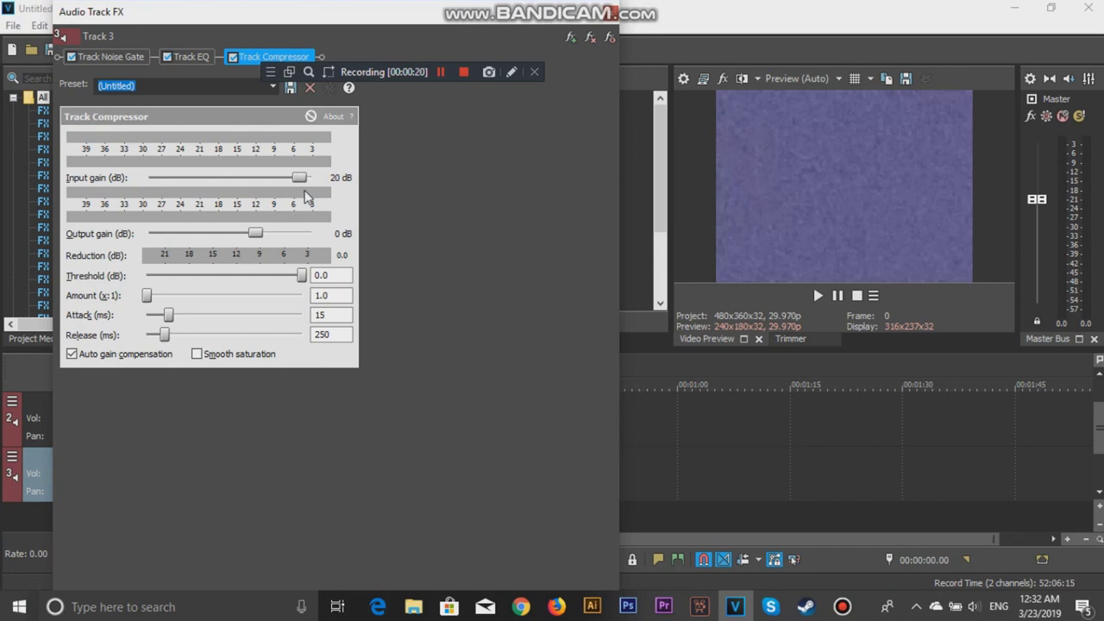
pyautogui.click(614, 12)
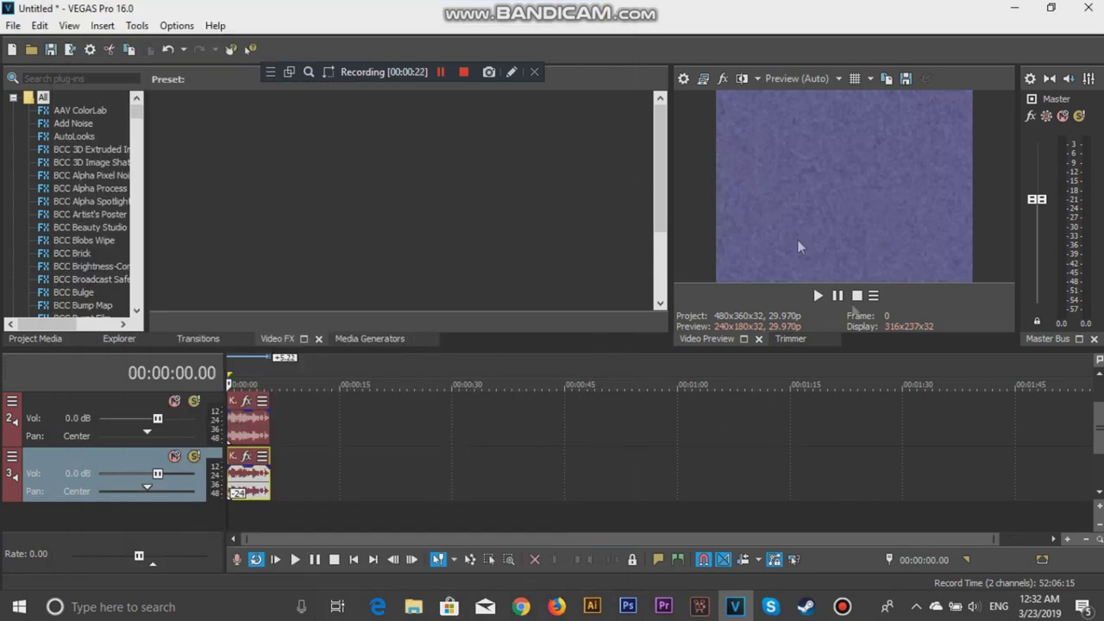
pyautogui.click(837, 295)
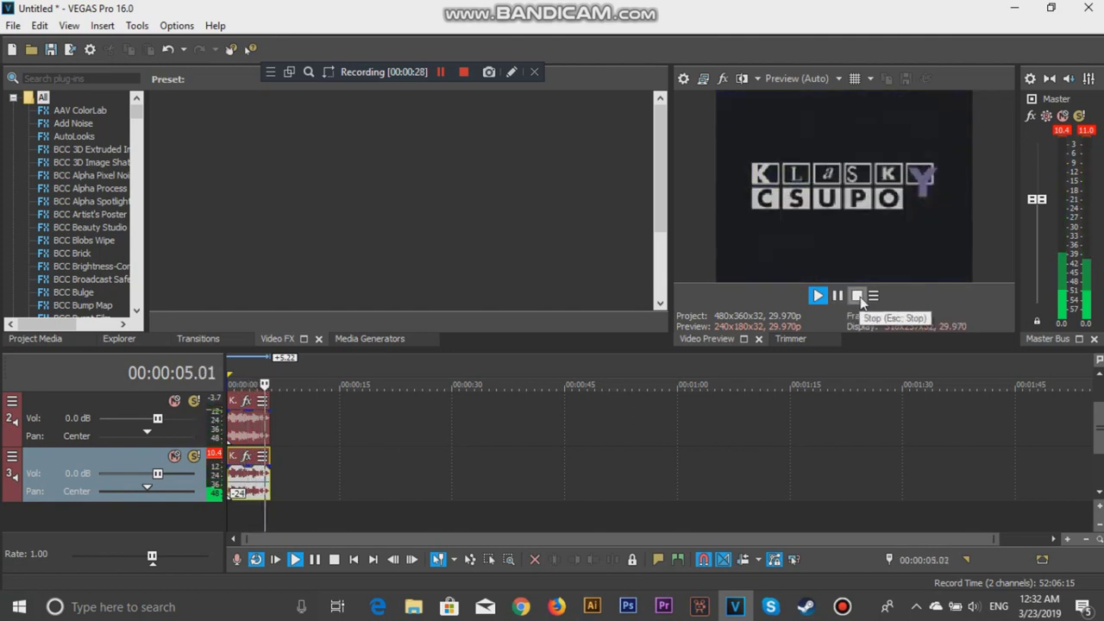
pyautogui.click(858, 296)
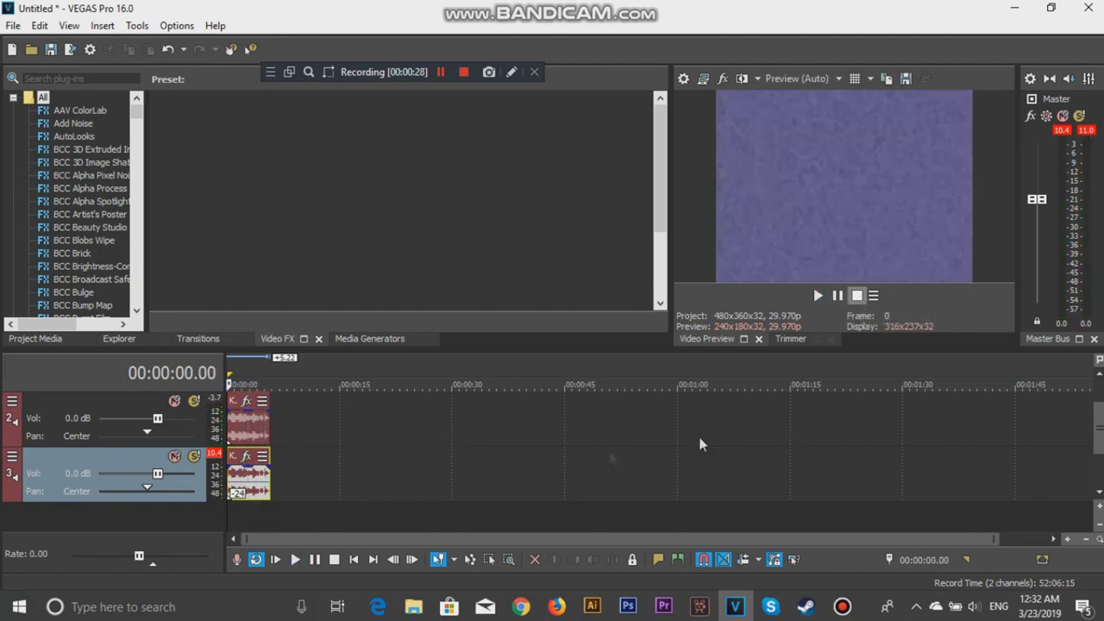
# - At 00:00:01.25, set the logo clip's first Pinch/Punch to about 0.35 proportional scaling, centered near X -0.137, Y -0.071
pyautogui.click(244, 514)
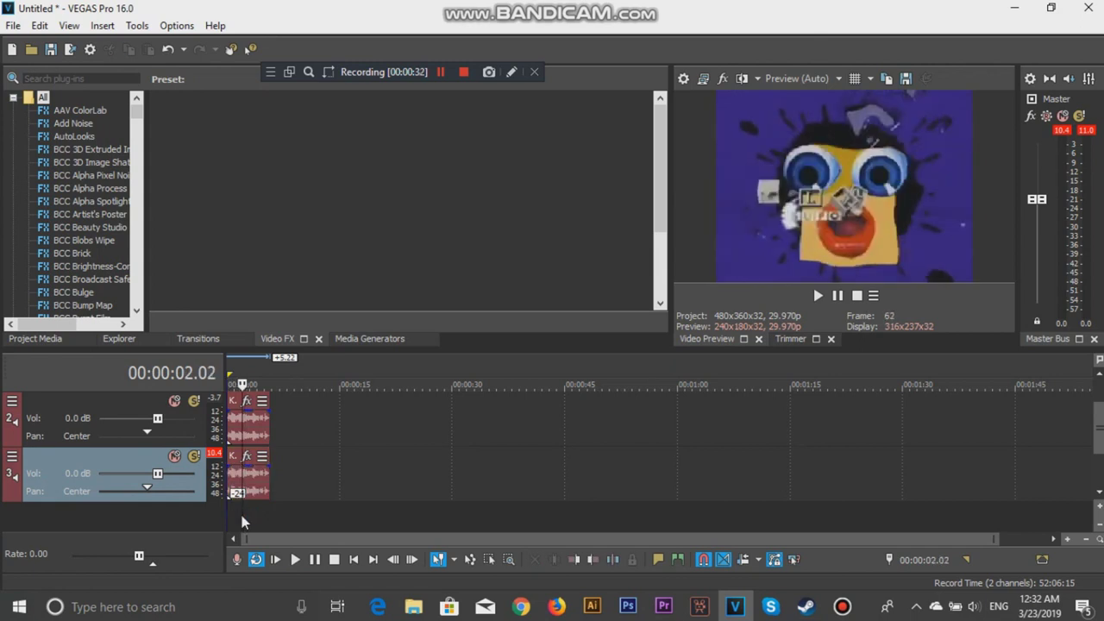
pyautogui.click(241, 516)
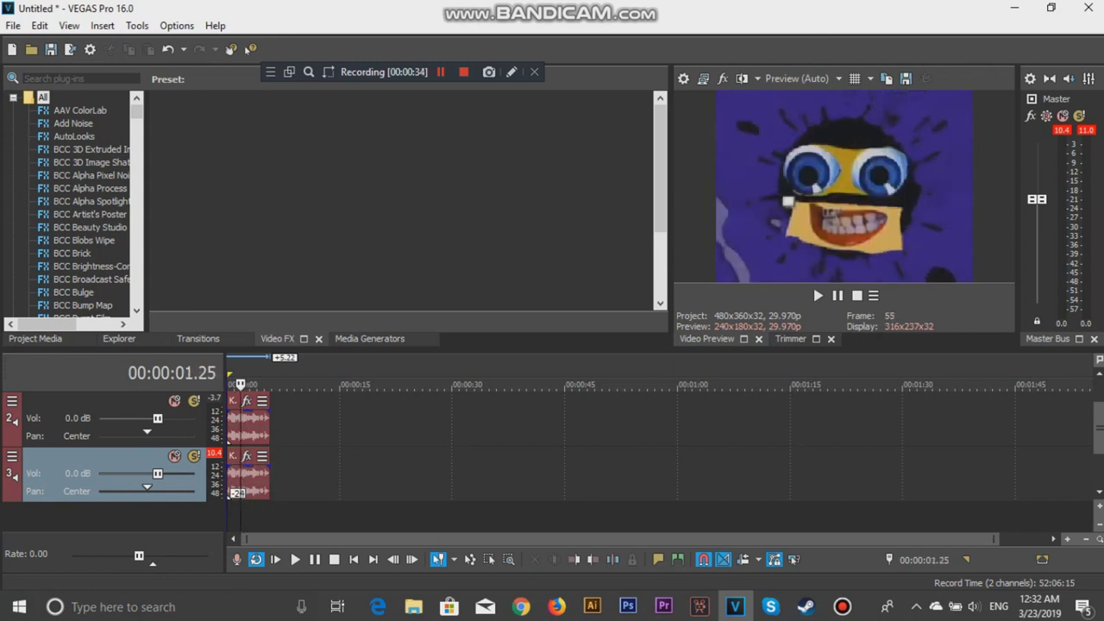
pyautogui.scroll(2, 1099, 422)
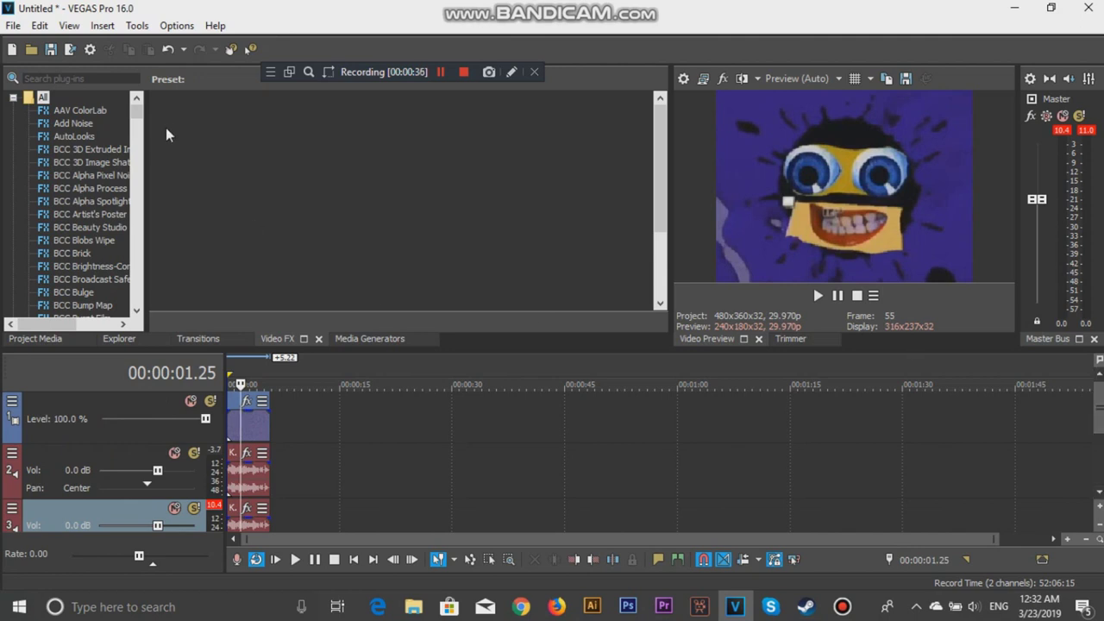
pyautogui.click(248, 404)
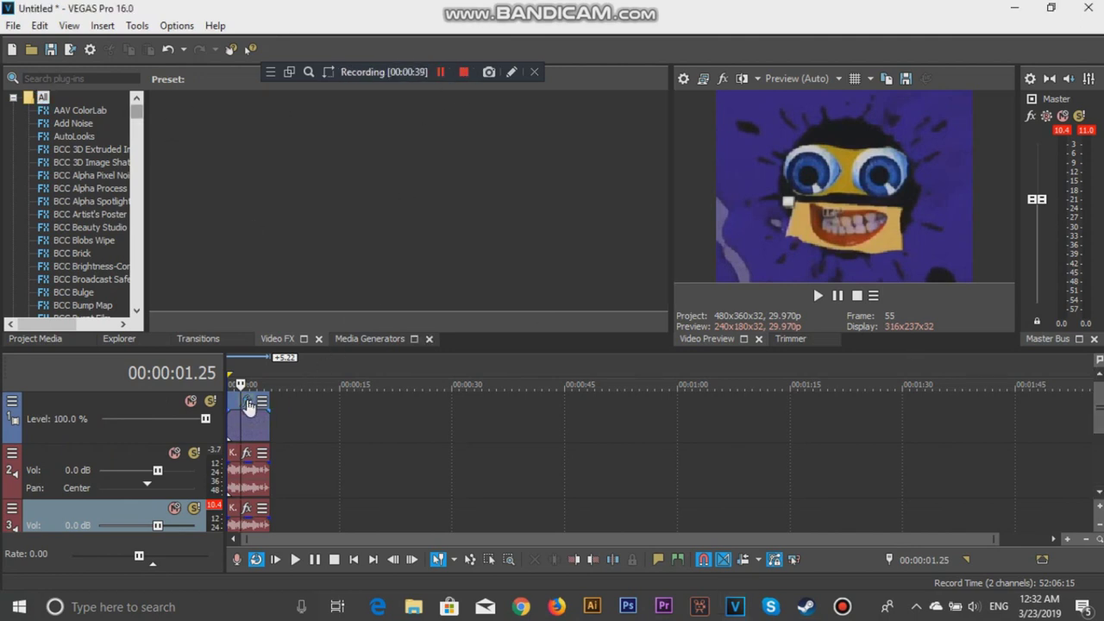
pyautogui.moveTo(294, 283); pyautogui.dragTo(186, 90)
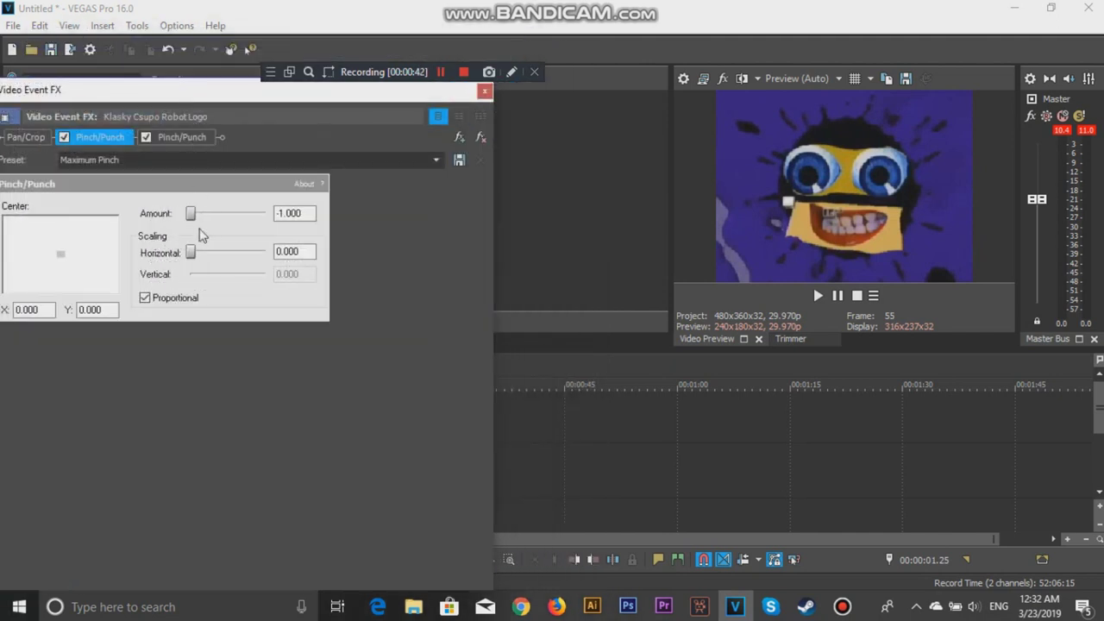
pyautogui.moveTo(192, 253); pyautogui.dragTo(225, 253)
pyautogui.moveTo(63, 258); pyautogui.dragTo(53, 254)
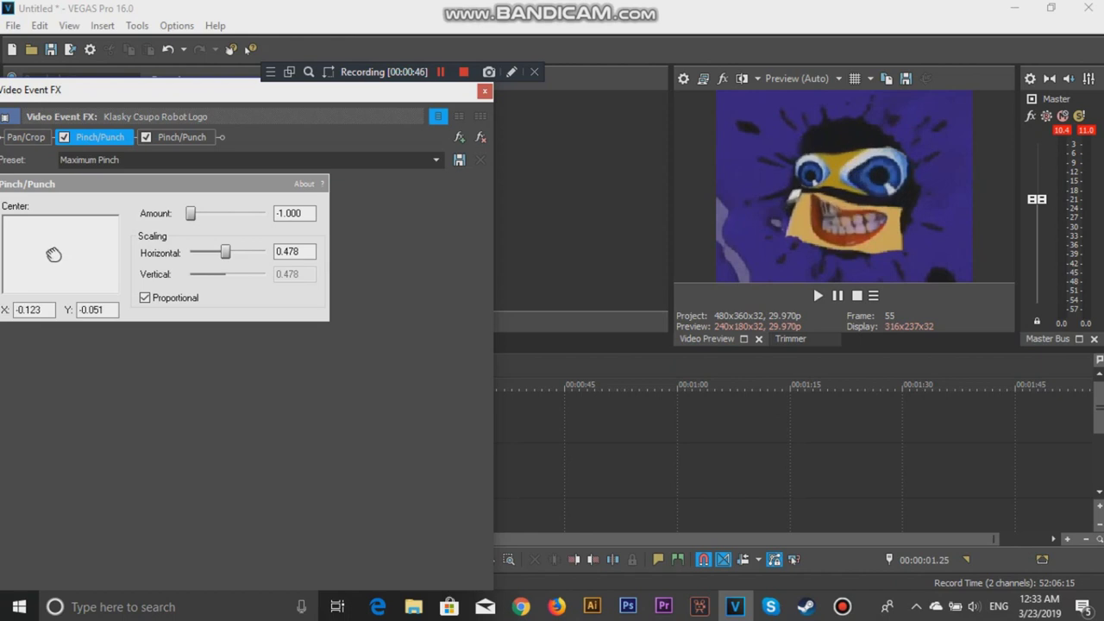
pyautogui.moveTo(230, 250); pyautogui.dragTo(219, 252)
pyautogui.moveTo(53, 253); pyautogui.dragTo(58, 254)
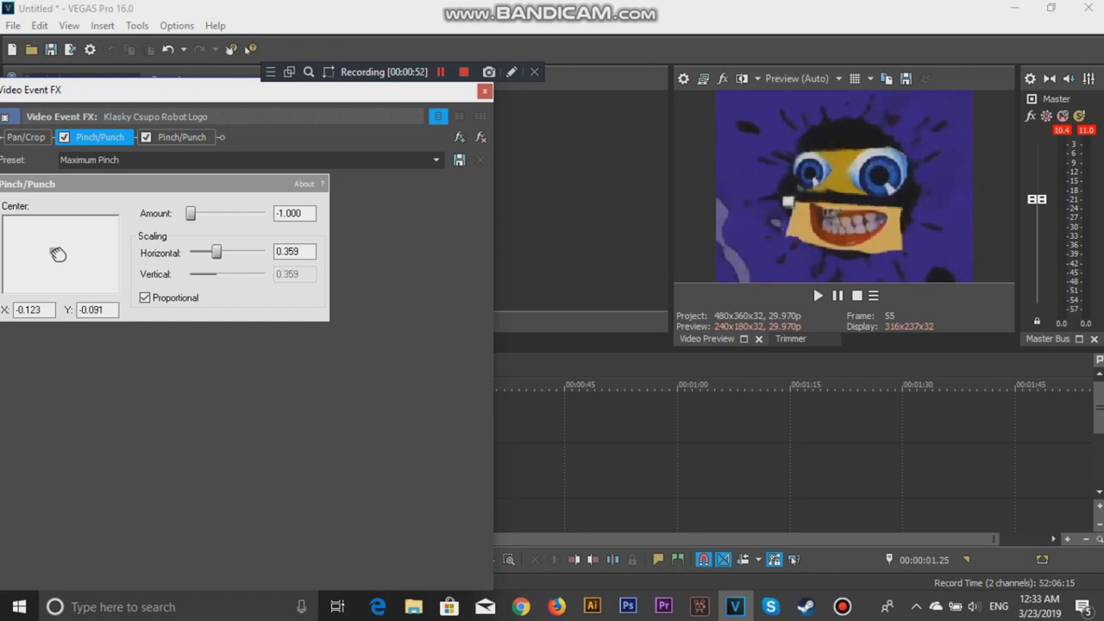
# - Set the second Pinch/Punch to 0.348 proportional scaling, centered at X 0.137, Y -0.071, and preview the clip
pyautogui.click(180, 138)
pyautogui.moveTo(192, 251); pyautogui.dragTo(222, 254)
pyautogui.moveTo(60, 255); pyautogui.dragTo(73, 256)
pyautogui.click(838, 296)
pyautogui.click(838, 295)
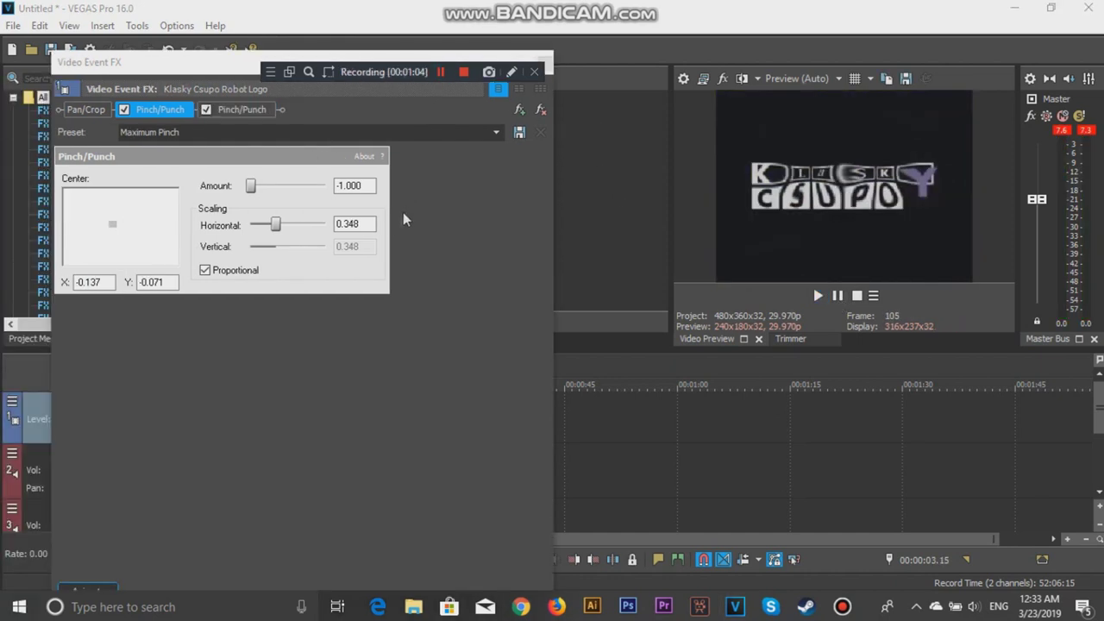
# - Review the amount and horizontal scaling values of both Pinch/Punch effects, and close the effect settings
pyautogui.click(363, 185)
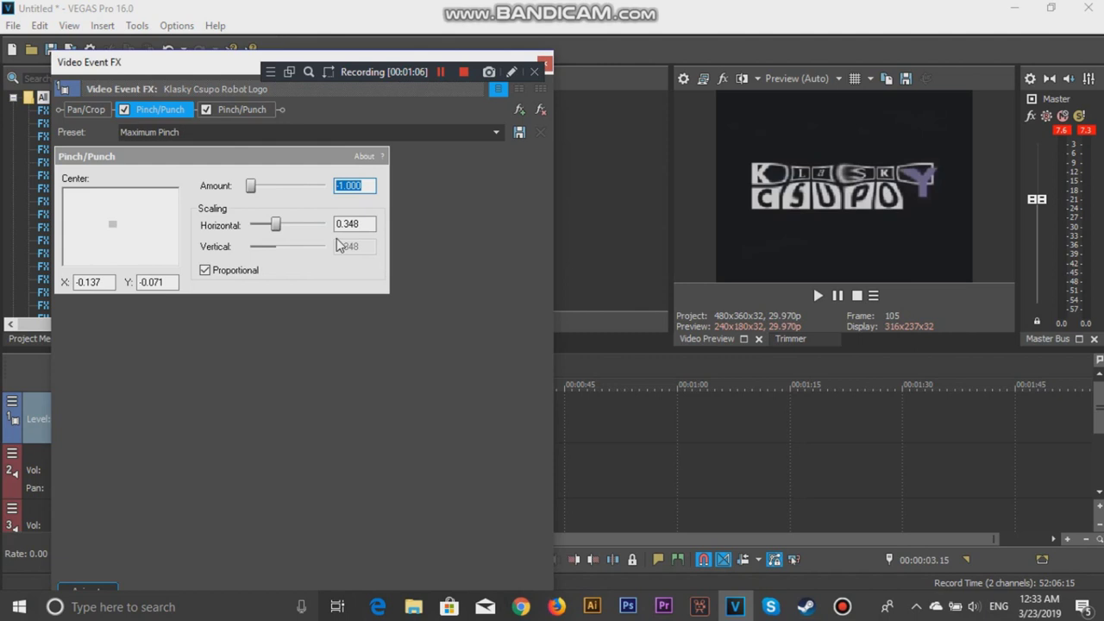
pyautogui.click(354, 225)
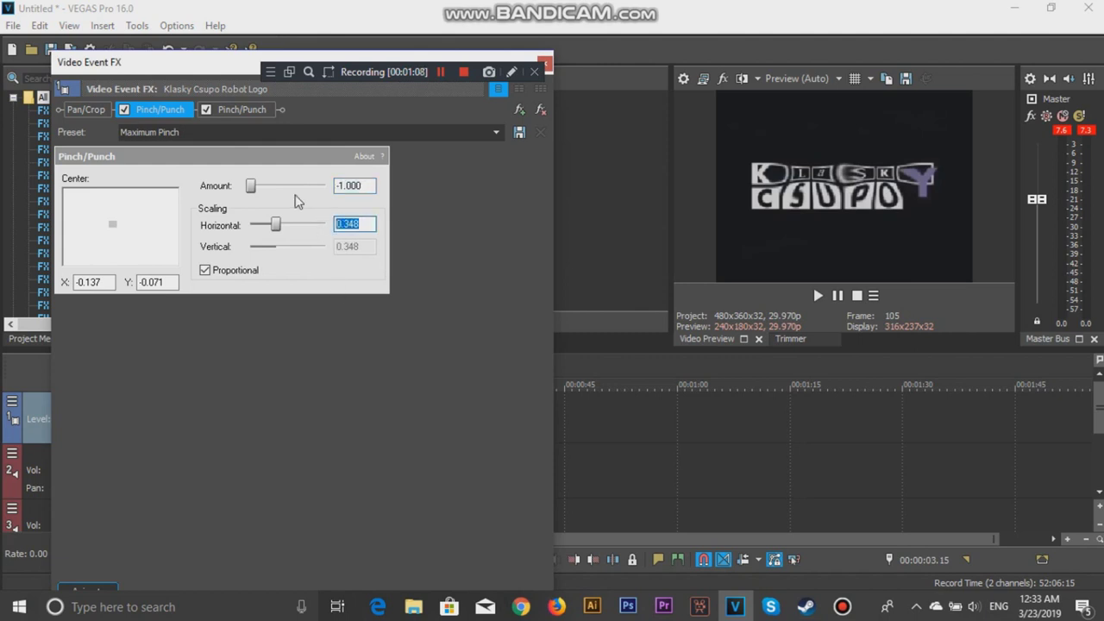
pyautogui.click(248, 110)
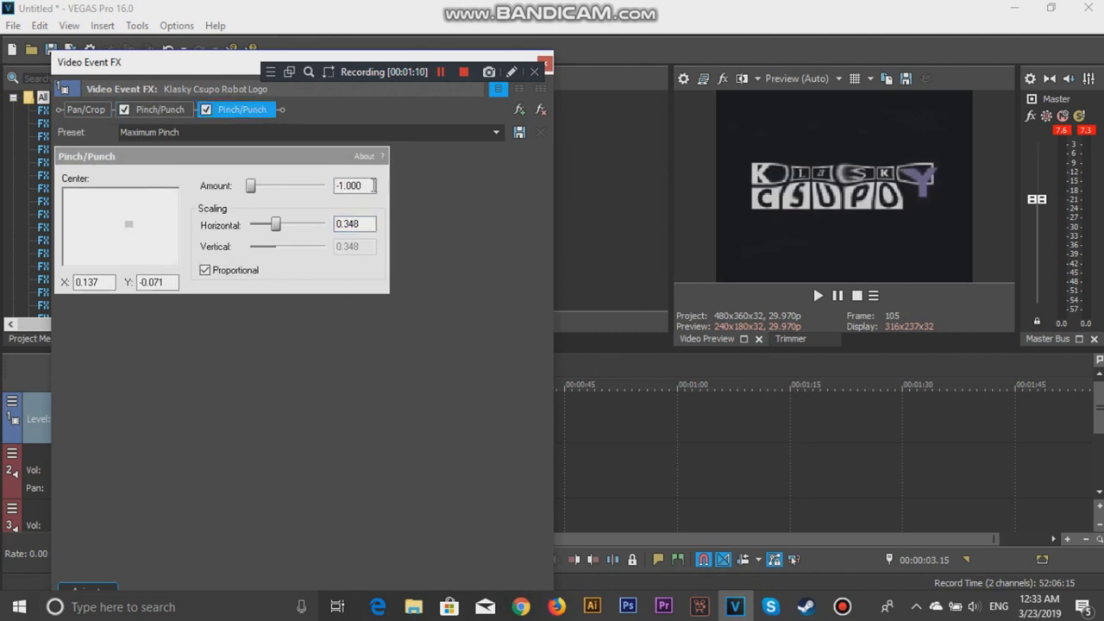
pyautogui.click(361, 186)
pyautogui.click(373, 225)
pyautogui.click(545, 66)
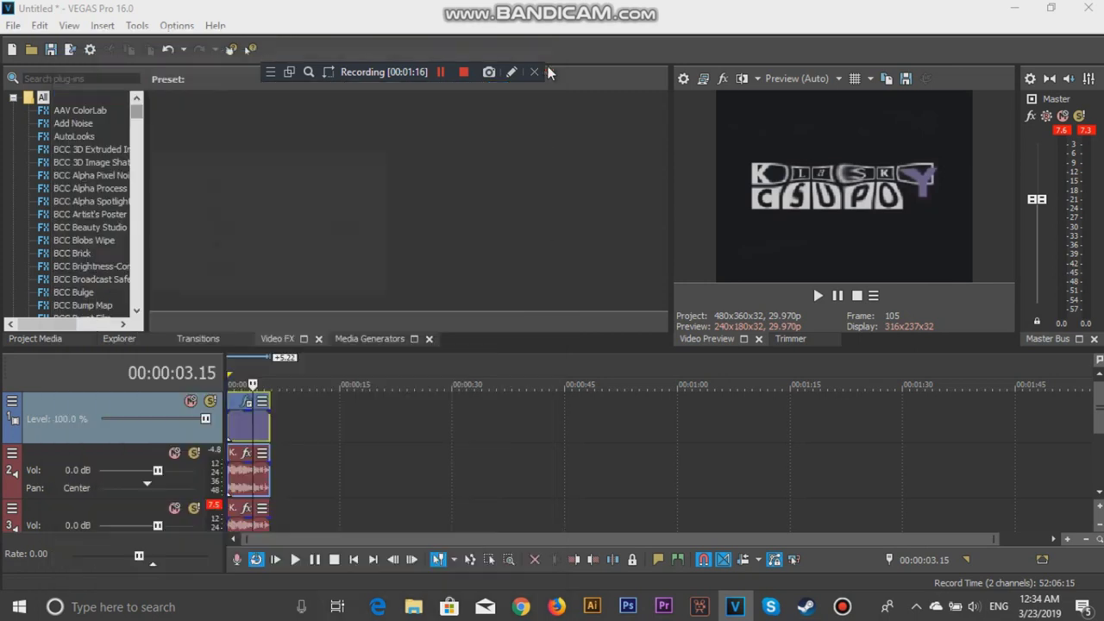
# - Place the playhead at 00:00:01.09 and apply the default BCC DV Fixer effect to the logo video clip, not the whole track
pyautogui.click(242, 430)
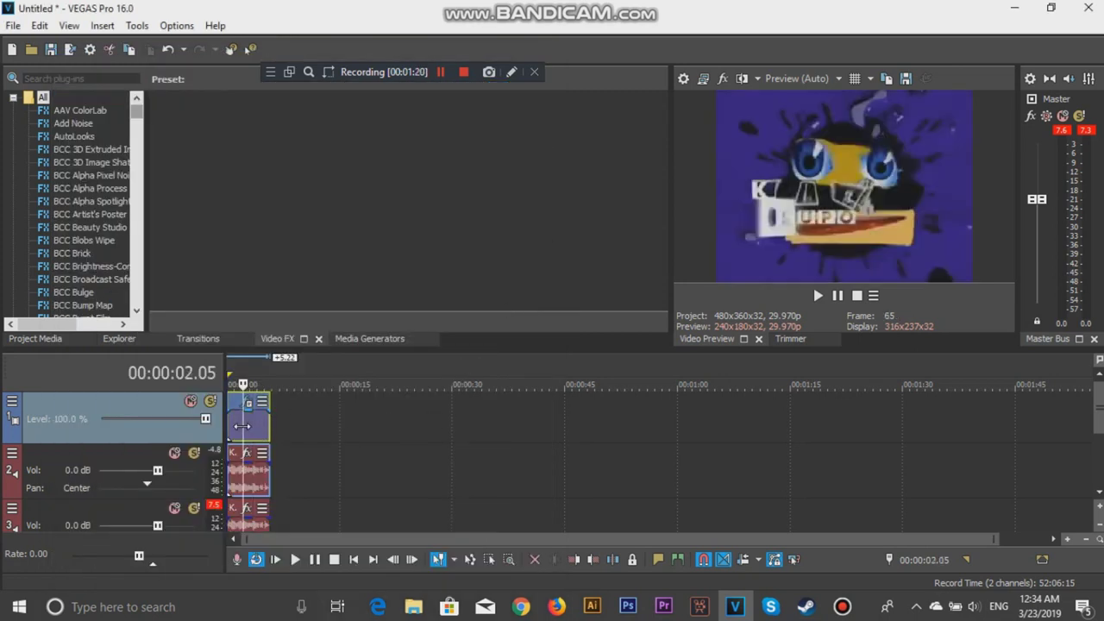
pyautogui.click(238, 424)
pyautogui.click(236, 425)
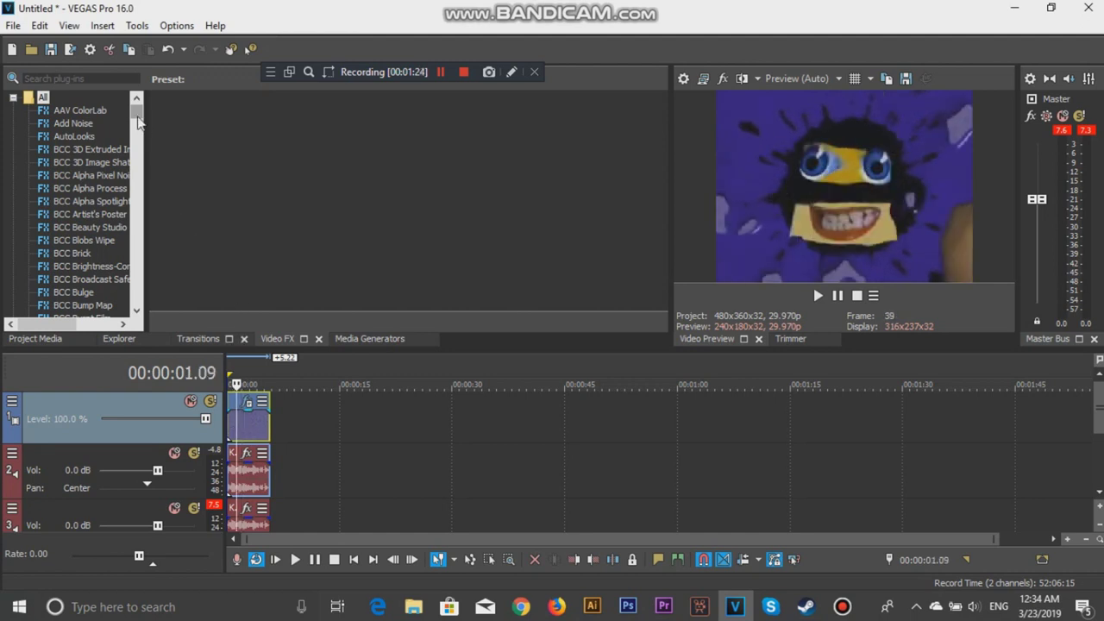
pyautogui.moveTo(141, 117); pyautogui.dragTo(142, 129)
pyautogui.click(86, 162)
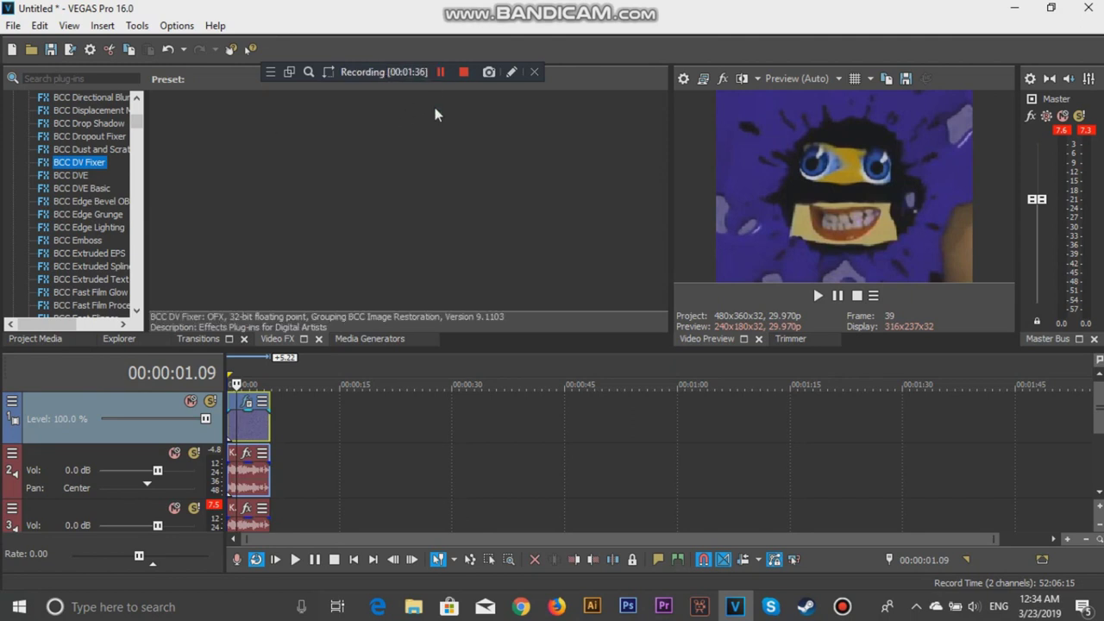
pyautogui.moveTo(218, 131); pyautogui.dragTo(249, 414)
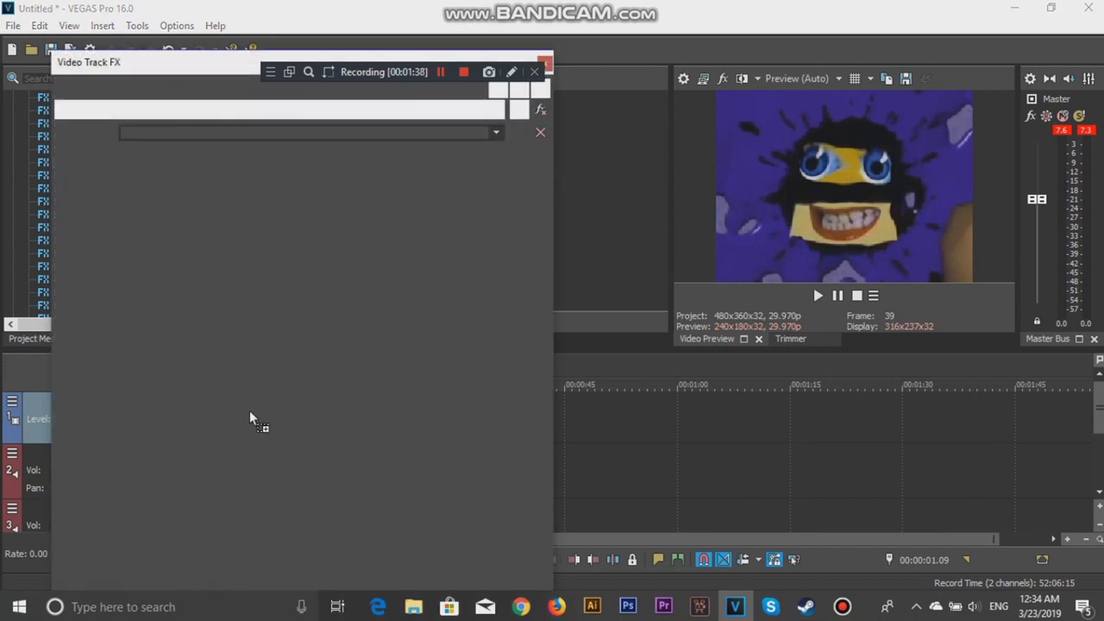
pyautogui.click(545, 111)
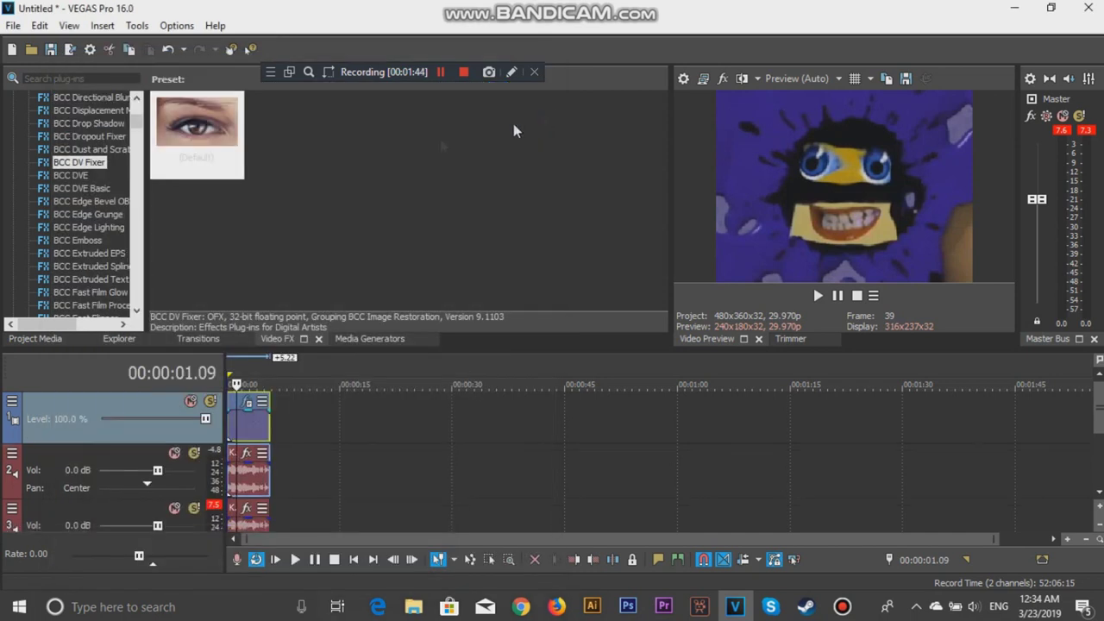
pyautogui.moveTo(181, 159); pyautogui.dragTo(244, 402)
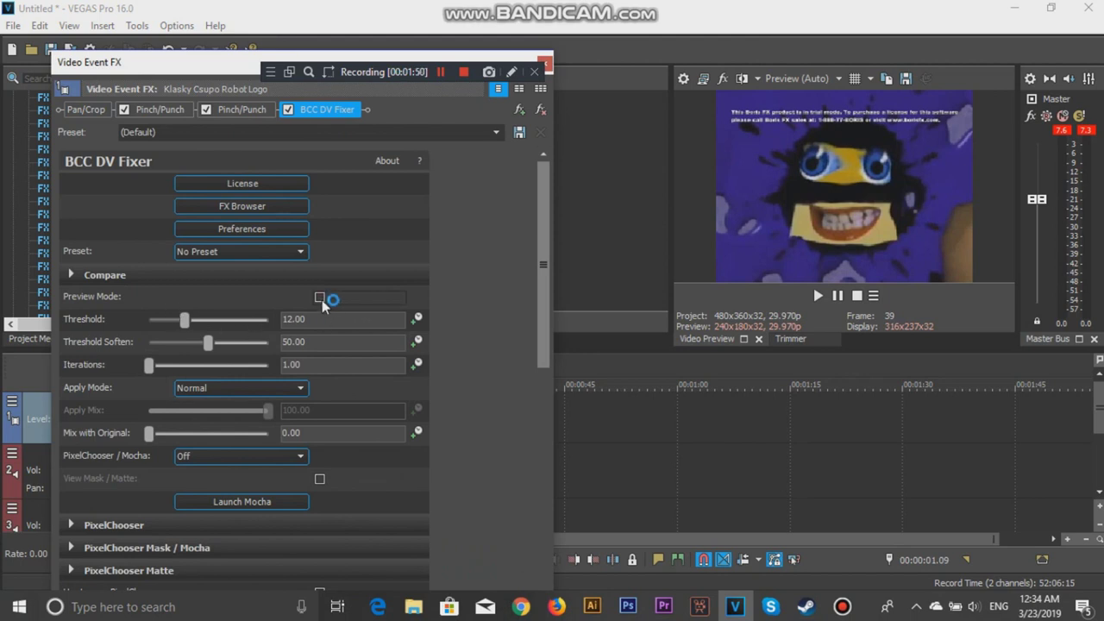
# - Enable Preview Mode in BCC DV Fixer, set Threshold Soften to 100 and Threshold to 6.26, and preview the clip
pyautogui.click(319, 296)
pyautogui.moveTo(206, 343); pyautogui.dragTo(111, 341)
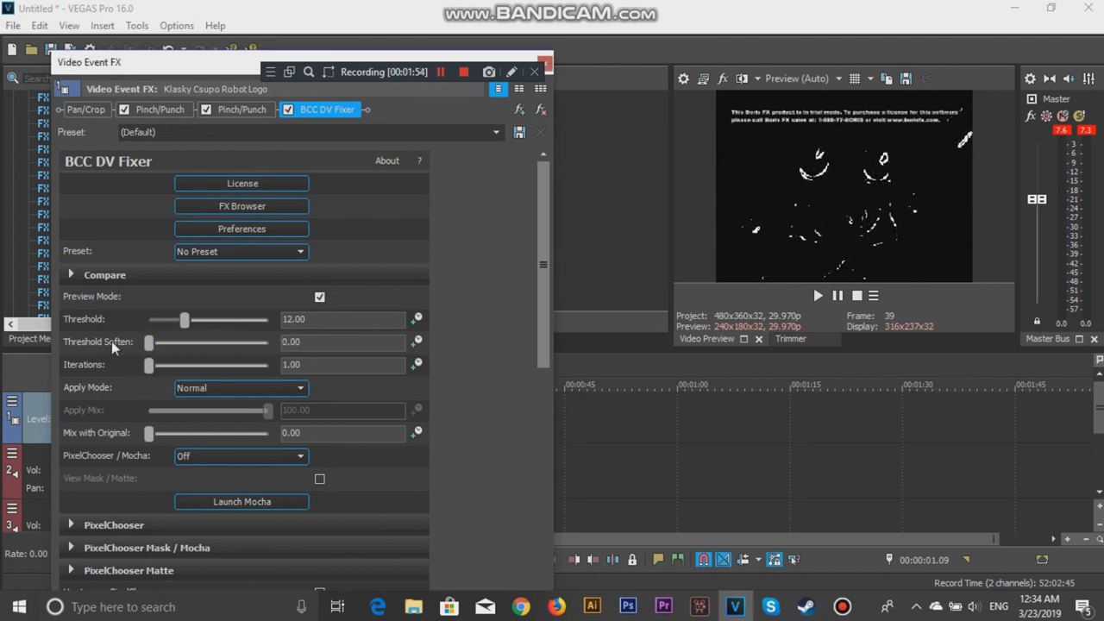
pyautogui.moveTo(348, 368); pyautogui.dragTo(304, 377)
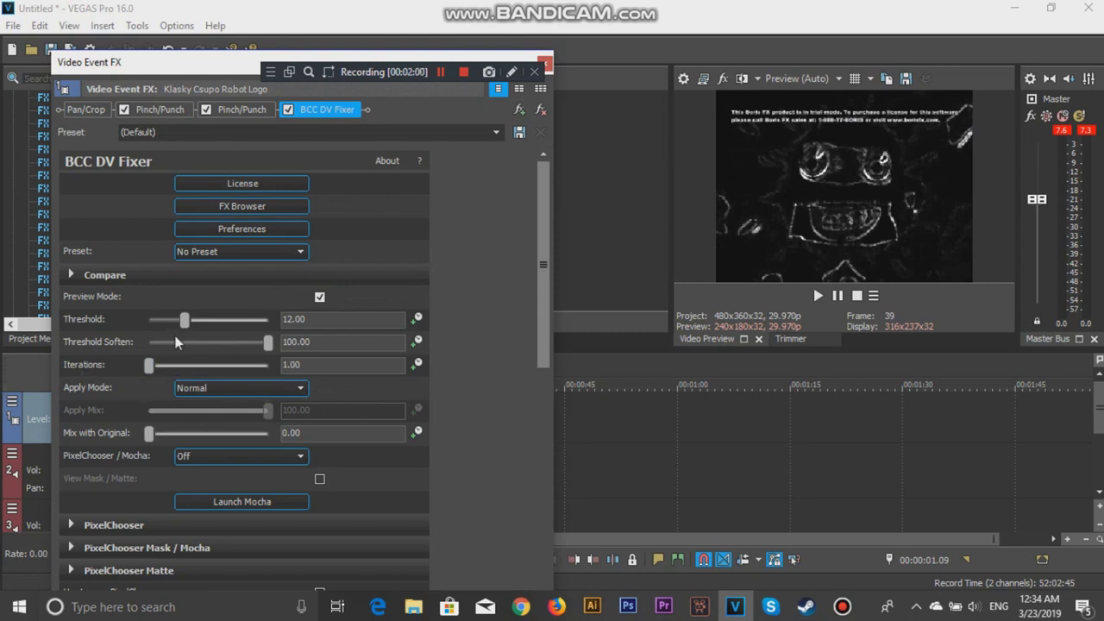
pyautogui.moveTo(186, 323)
pyautogui.mouseDown()
pyautogui.moveTo(156, 329)
pyautogui.moveTo(175, 333)
pyautogui.moveTo(166, 326)
pyautogui.mouseUp()
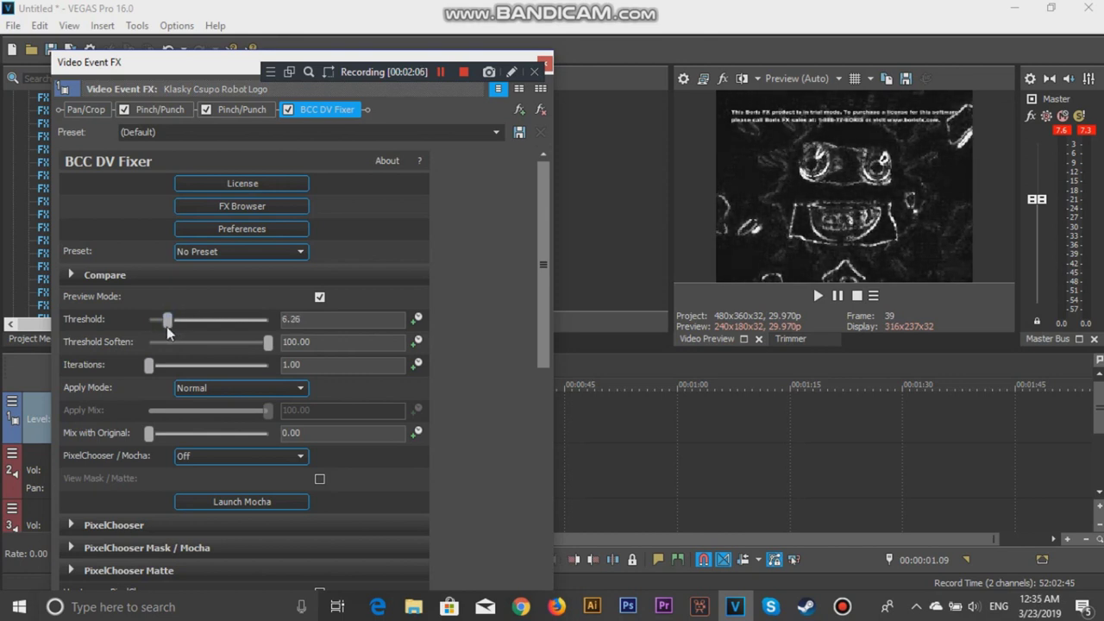
pyautogui.click(837, 298)
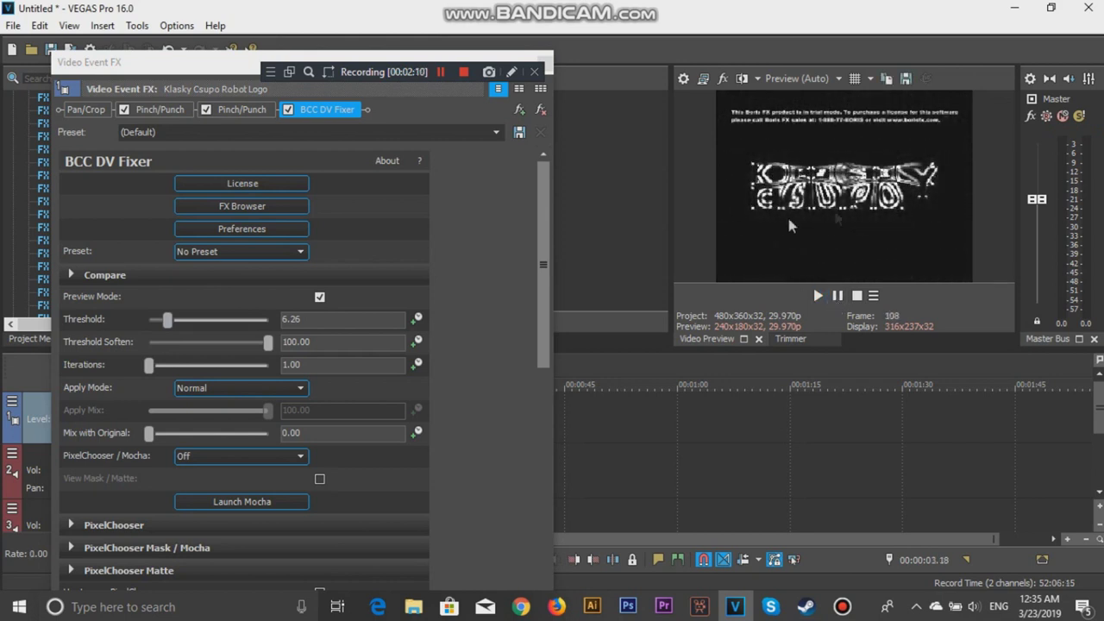
pyautogui.click(545, 62)
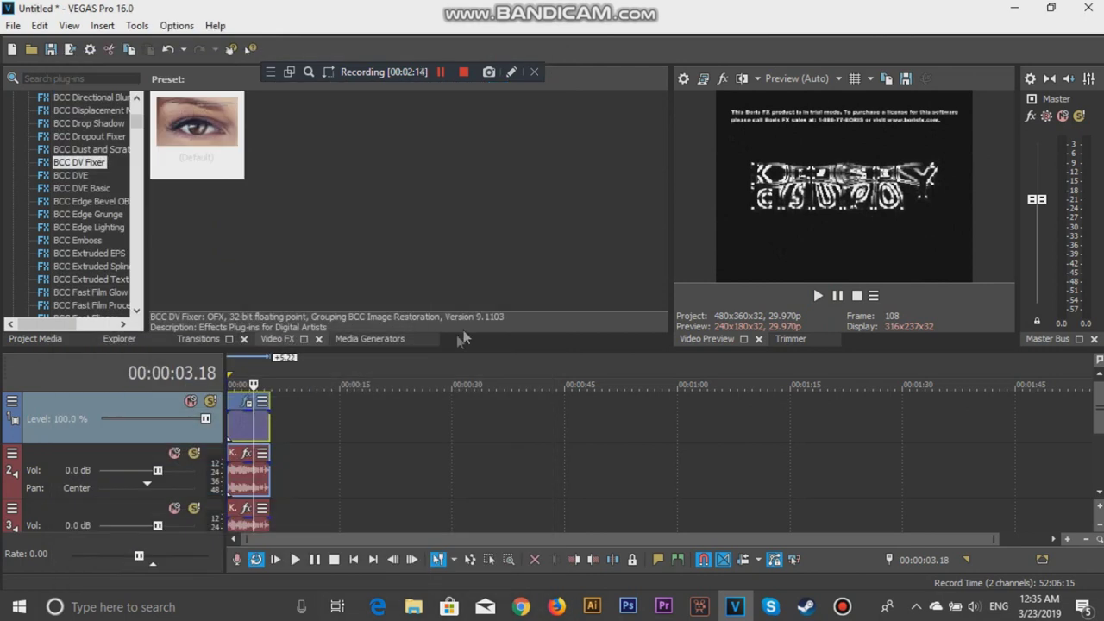
# - Insert a new video track above the logo clip and paste a copy of the clip there at 00:00:00.00
pyautogui.rightClick(305, 412)
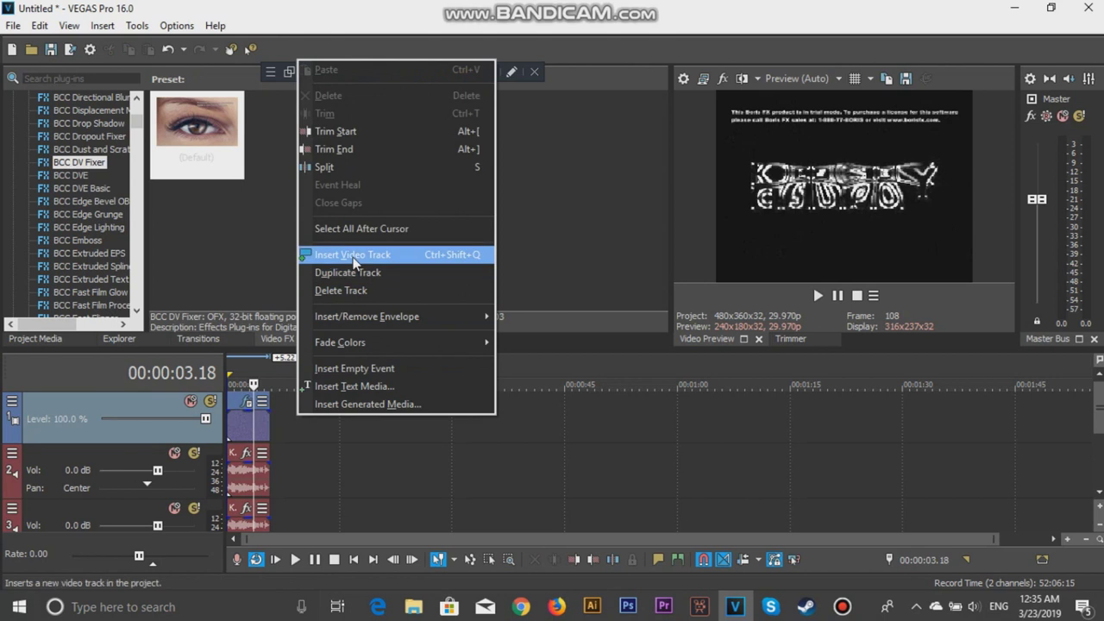
pyautogui.click(352, 255)
pyautogui.rightClick(243, 480)
pyautogui.moveTo(440, 563)
pyautogui.click(515, 485)
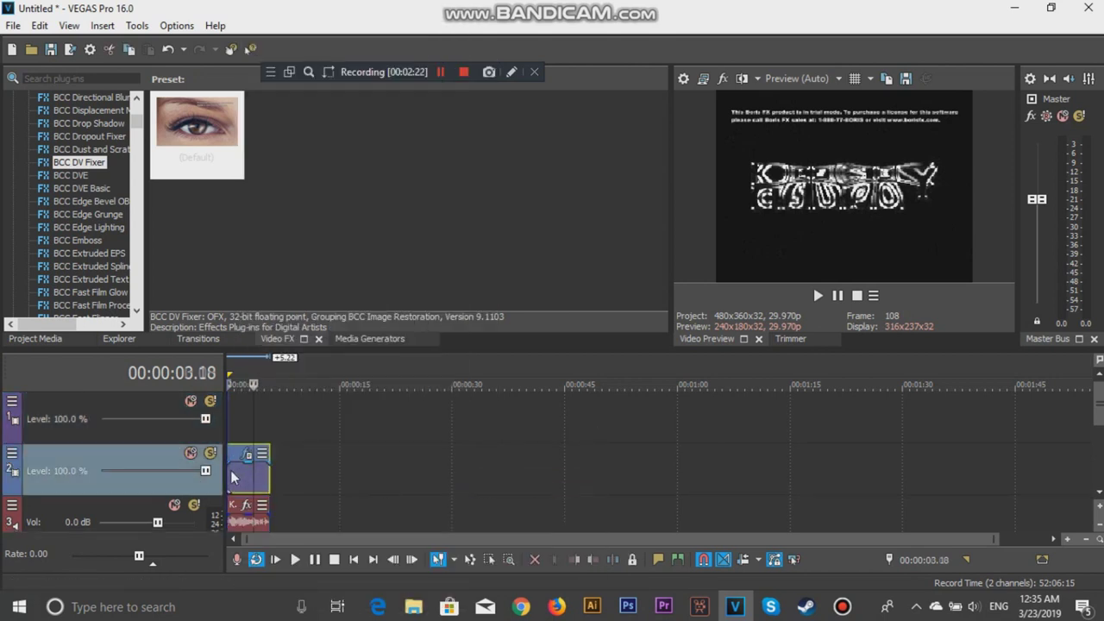
pyautogui.click(239, 422)
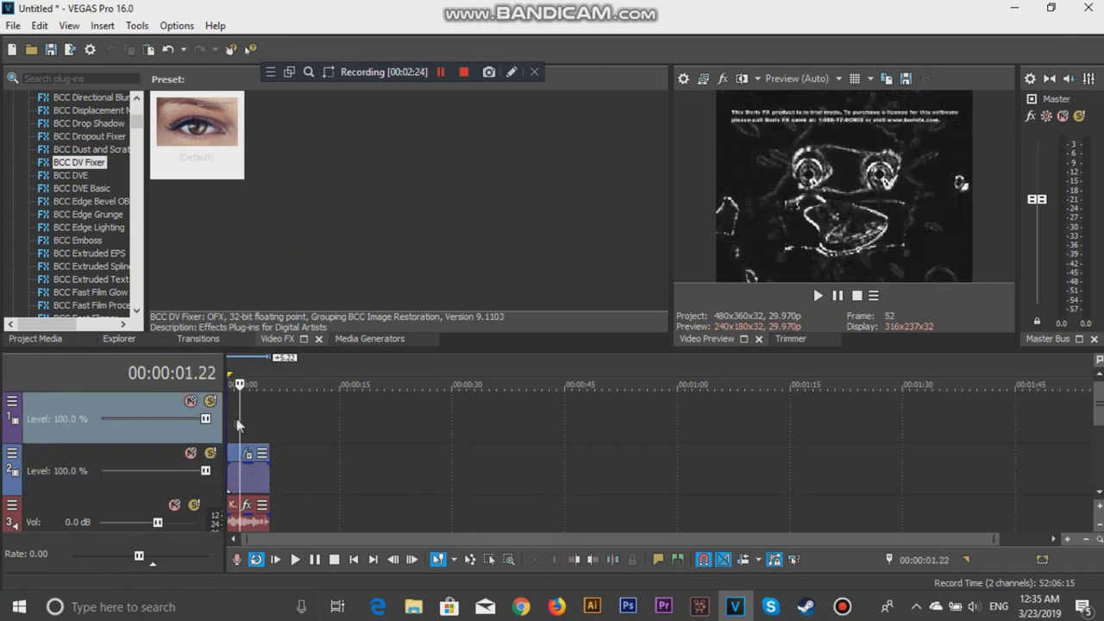
pyautogui.click(227, 412)
pyautogui.rightClick(272, 419)
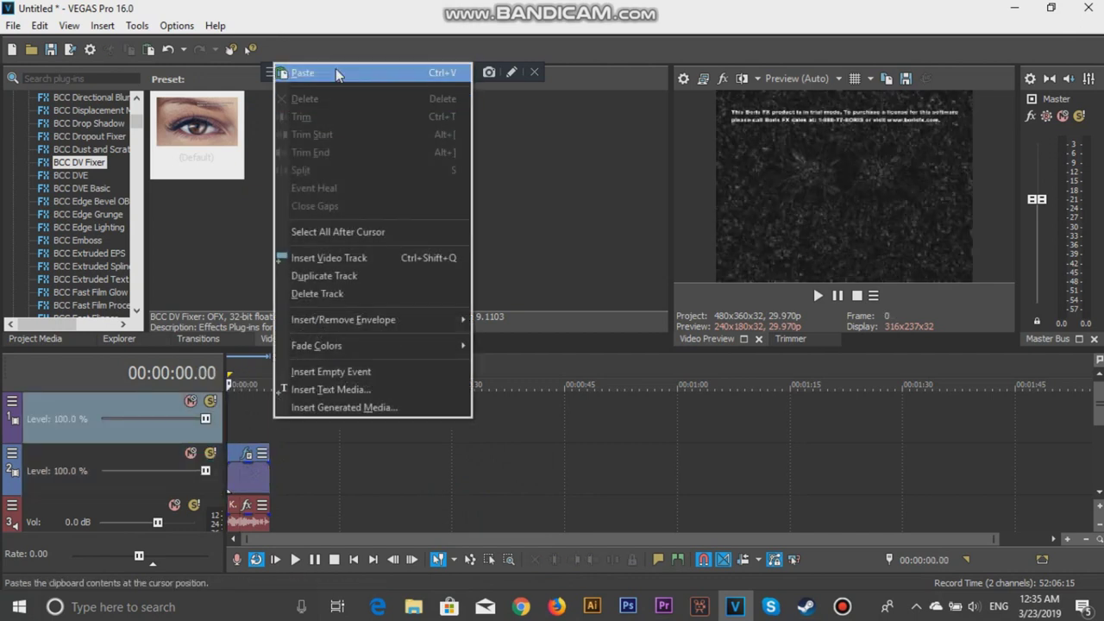
pyautogui.click(302, 73)
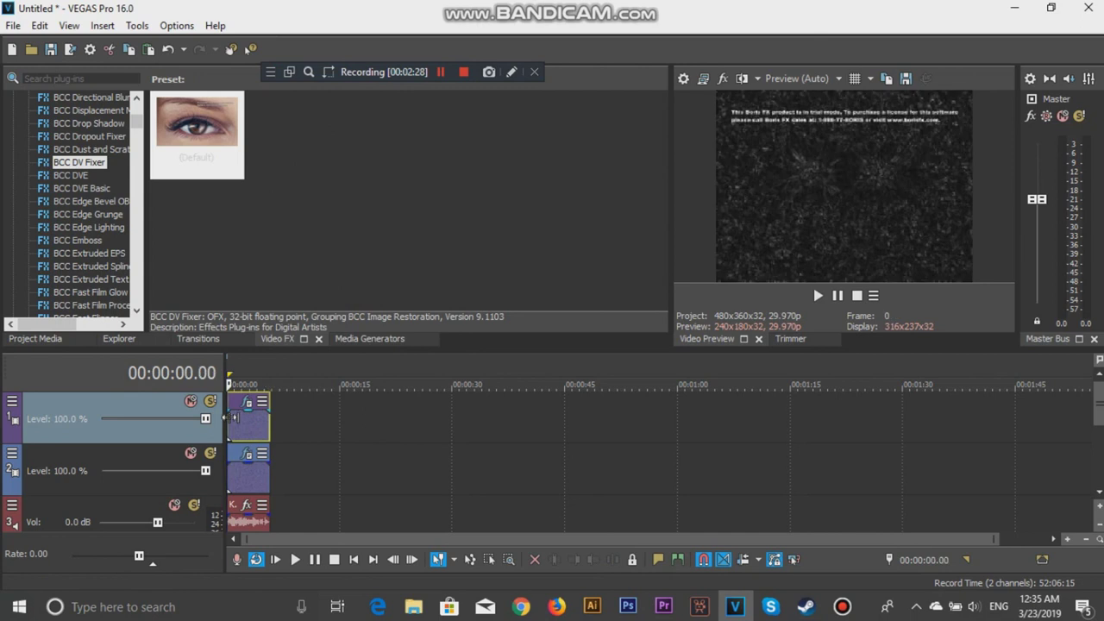
# - Apply the default BCC LED effect to the copied logo clip on video track 1
pyautogui.scroll(6, 136, 121)
pyautogui.scroll(3, 137, 121)
pyautogui.moveTo(138, 121); pyautogui.dragTo(139, 132)
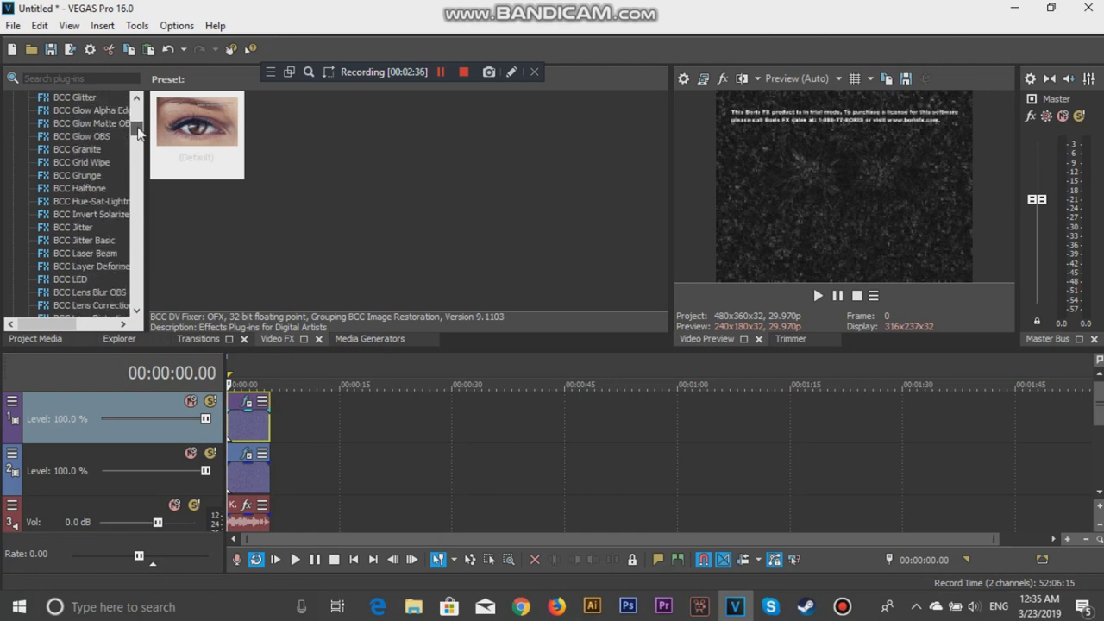
pyautogui.click(70, 279)
pyautogui.moveTo(242, 164); pyautogui.dragTo(266, 433)
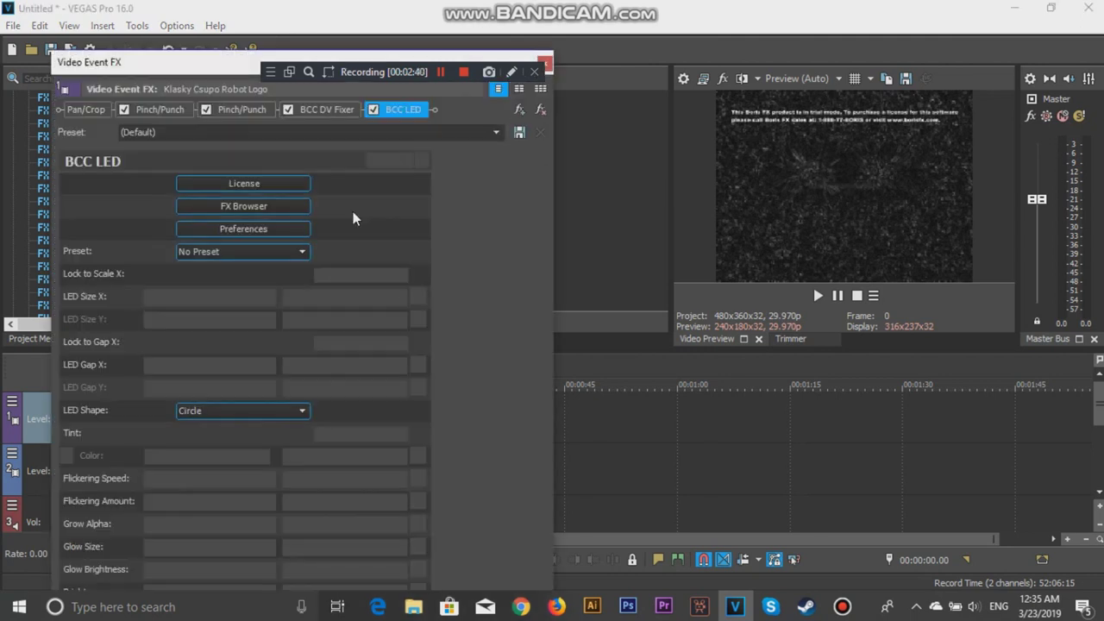
# - Move Pan/Crop to the end of the copied logo clip's effect chain and shrink its centred crop frame to about 146.5 by 109.9
pyautogui.moveTo(87, 110); pyautogui.dragTo(422, 110)
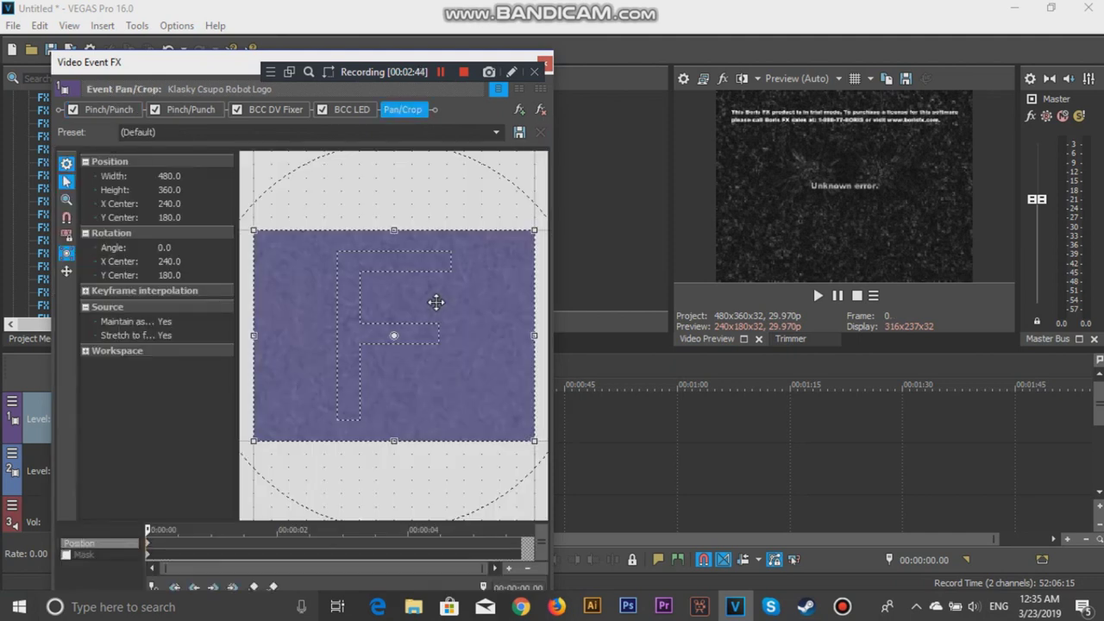
pyautogui.moveTo(393, 230); pyautogui.dragTo(393, 305)
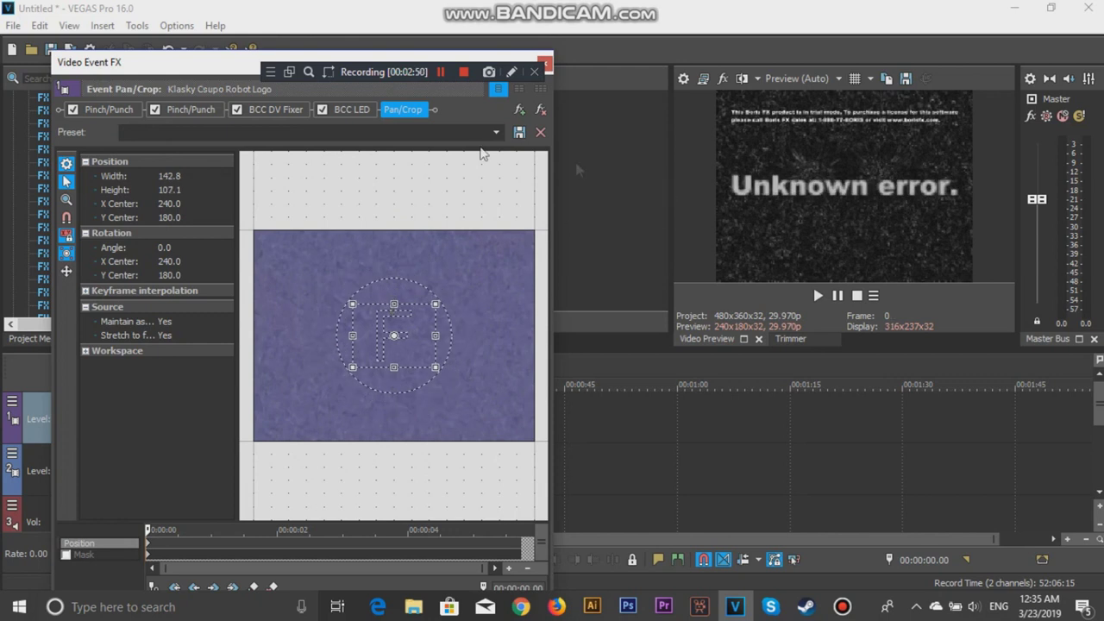
pyautogui.moveTo(393, 304); pyautogui.dragTo(394, 301)
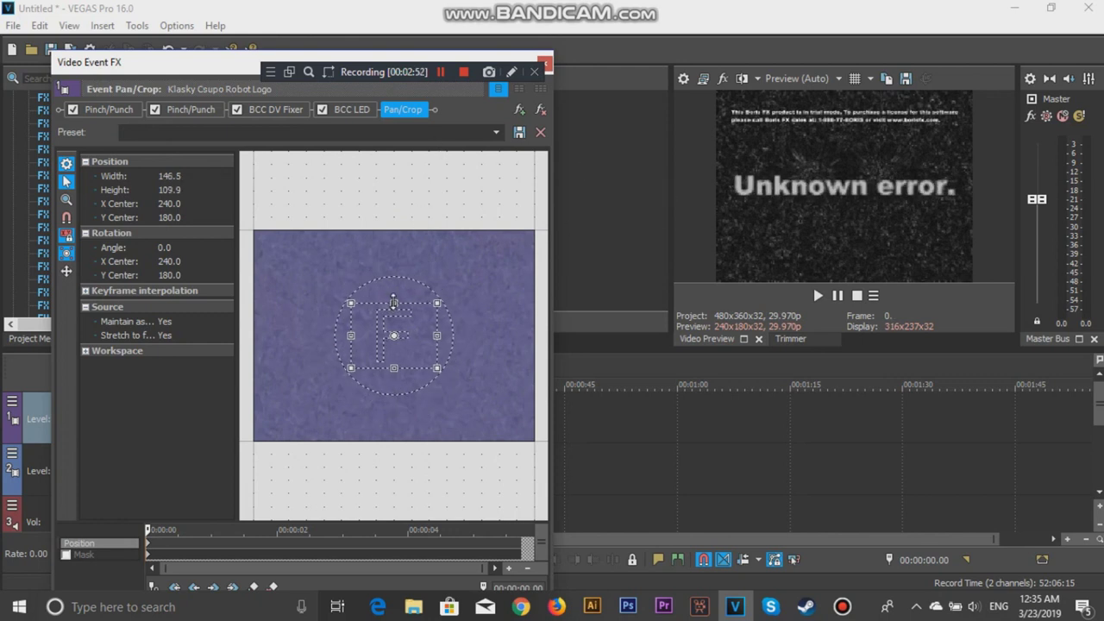
pyautogui.click(352, 110)
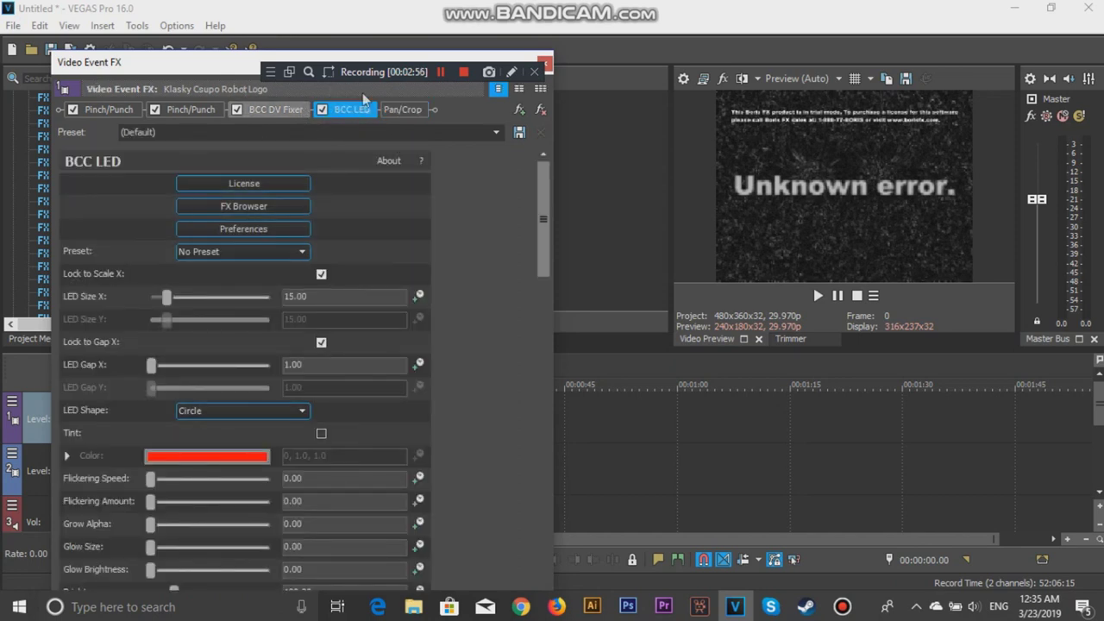
pyautogui.click(394, 110)
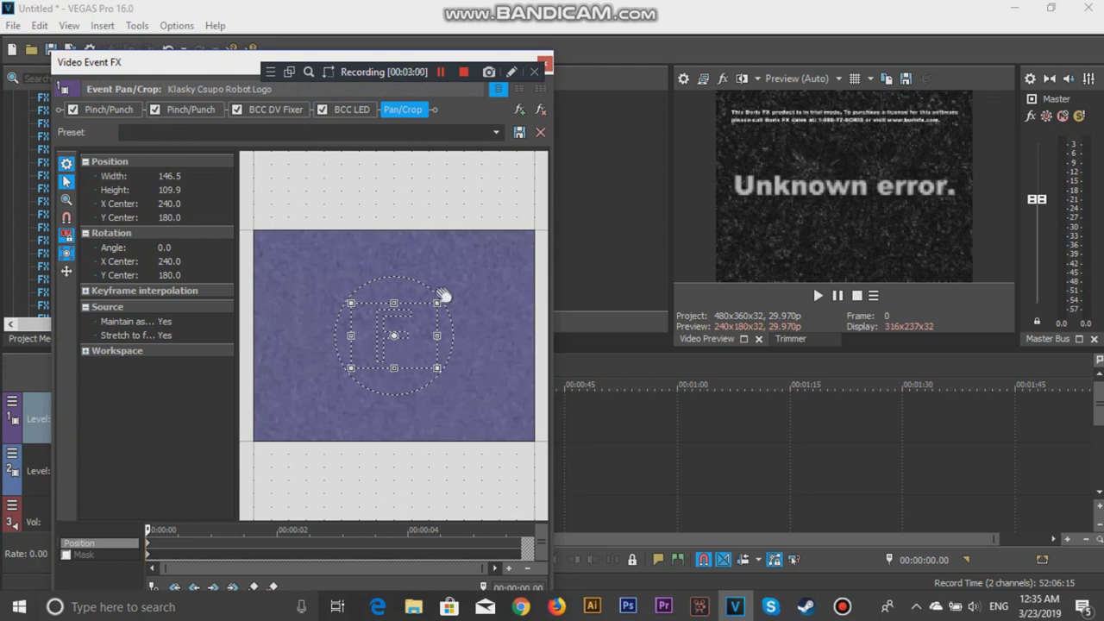
pyautogui.click(544, 62)
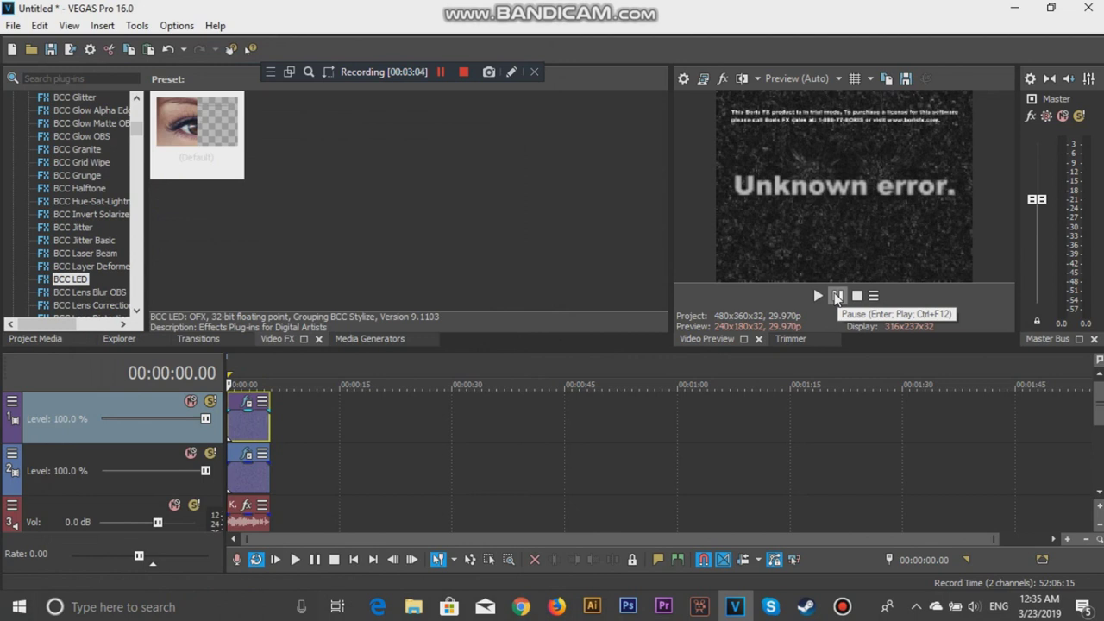
# - Play the layered logo clips from the start, stop, and replay them to check the combined effects
pyautogui.click(835, 295)
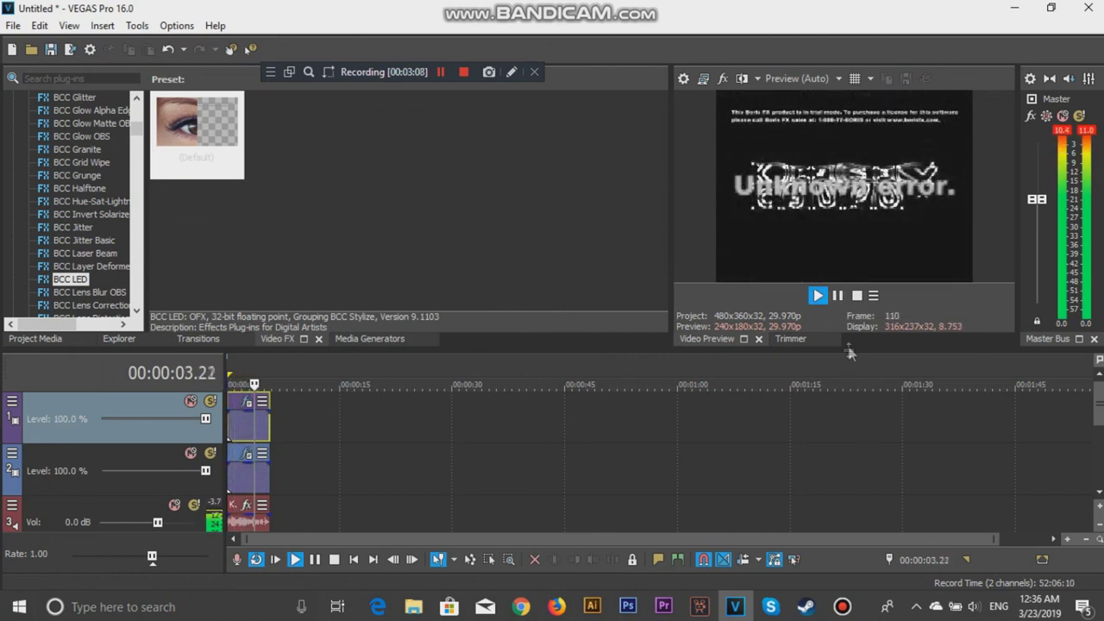
pyautogui.click(854, 299)
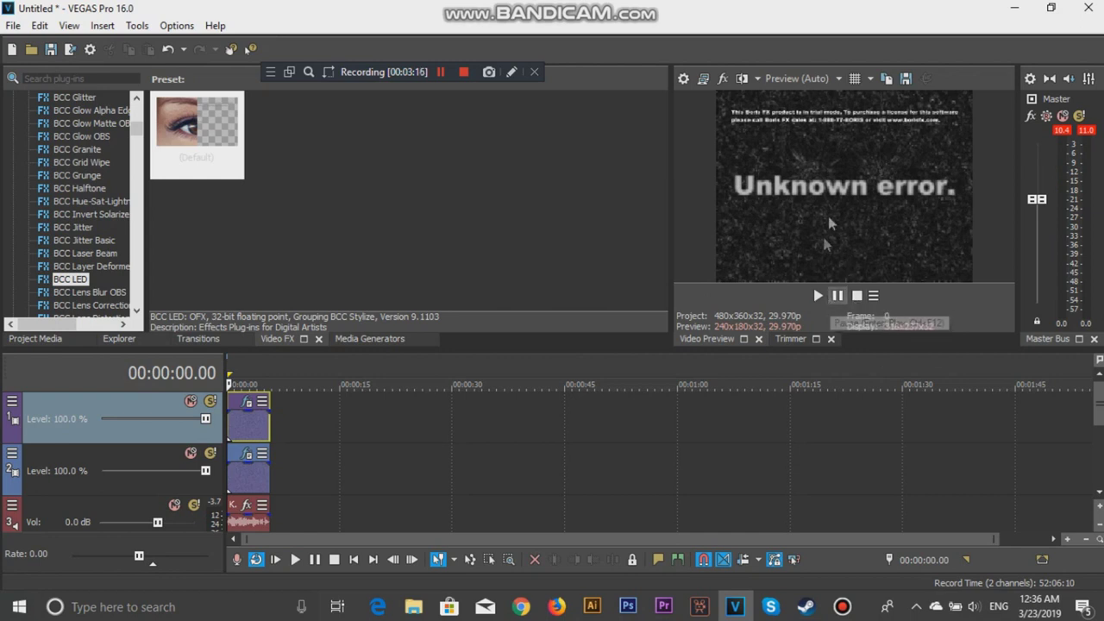
pyautogui.click(837, 296)
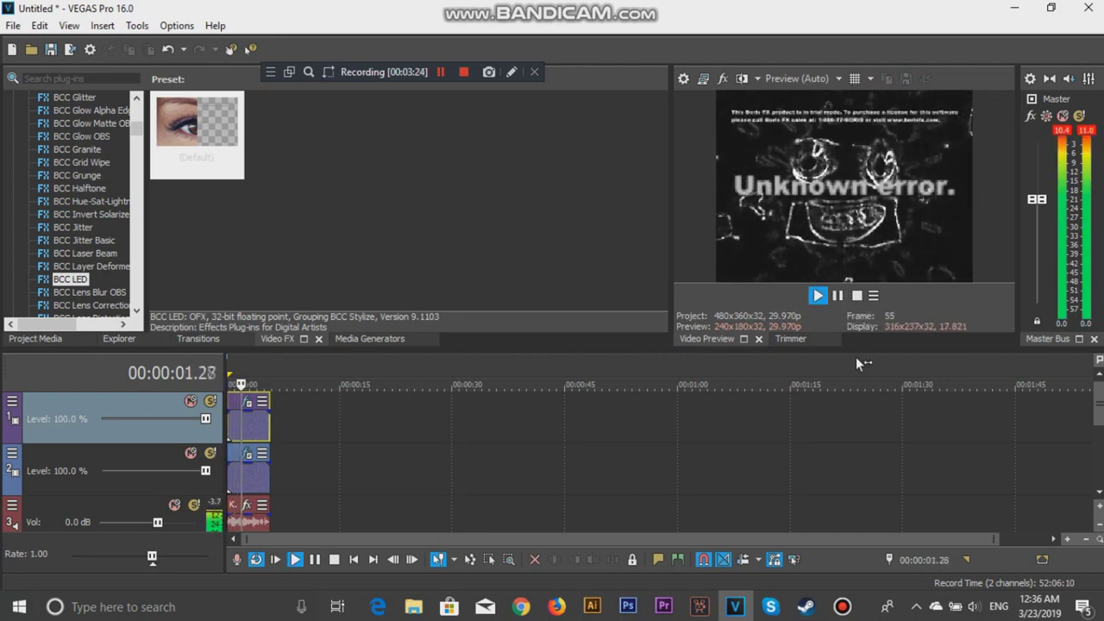